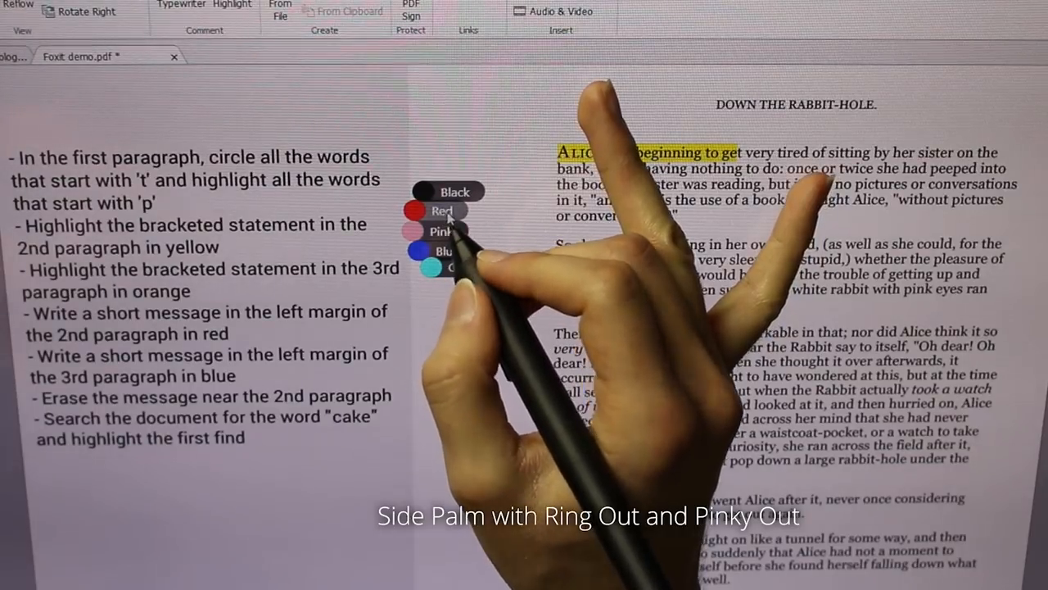
- Draw a red zigzag in the left margin, then undo it and the green handwritten word
{"action": "left_click", "coordinate": [443, 211]}
{"action": "left_click_drag", "start_coordinate": [449, 182], "coordinate": [479, 232]}
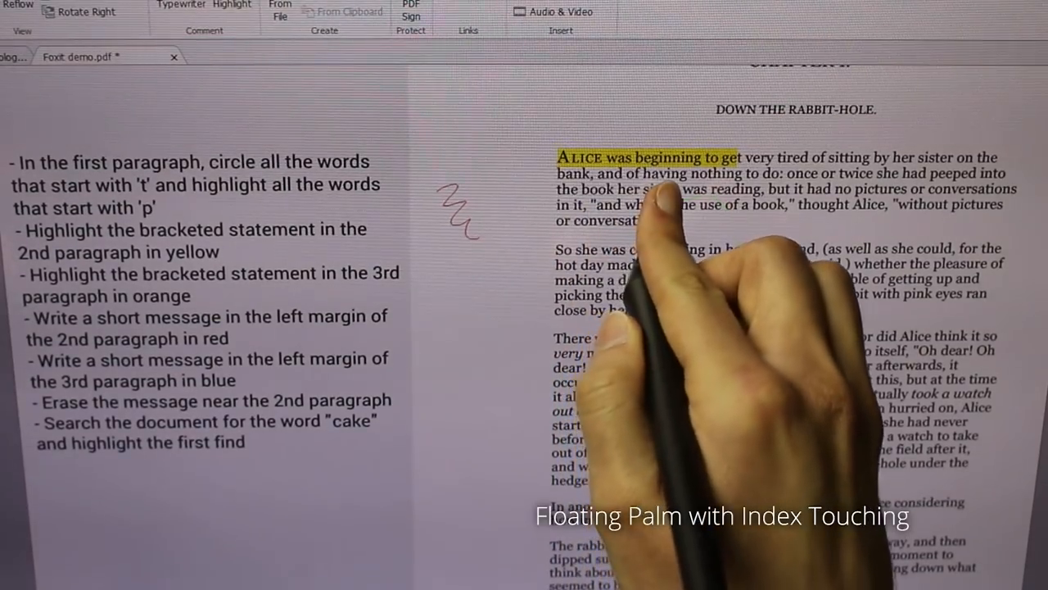
{"action": "key", "text": "ctrl+z"}
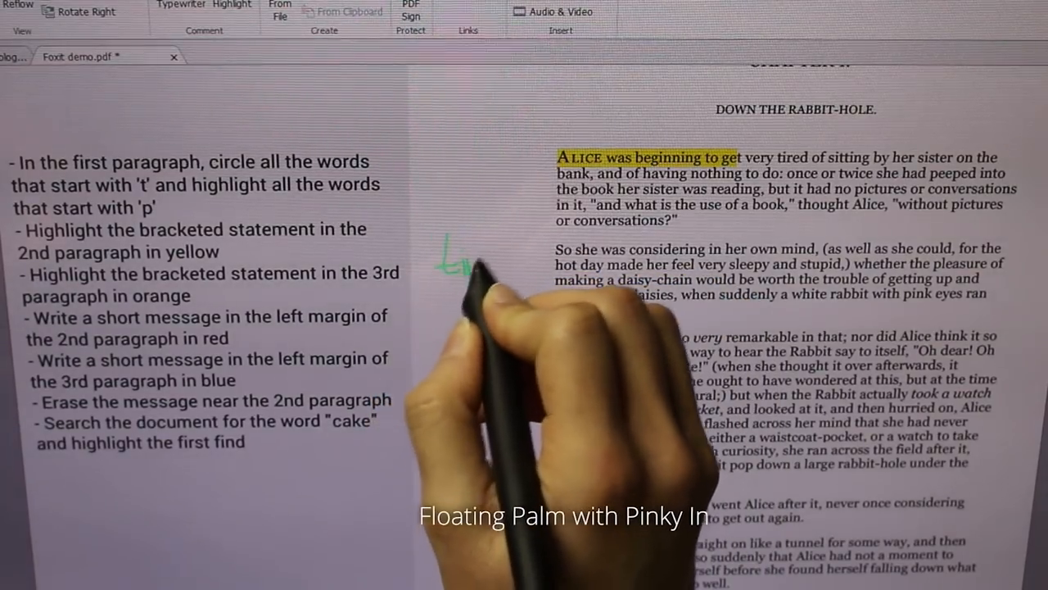
{"action": "key", "text": "ctrl+z"}
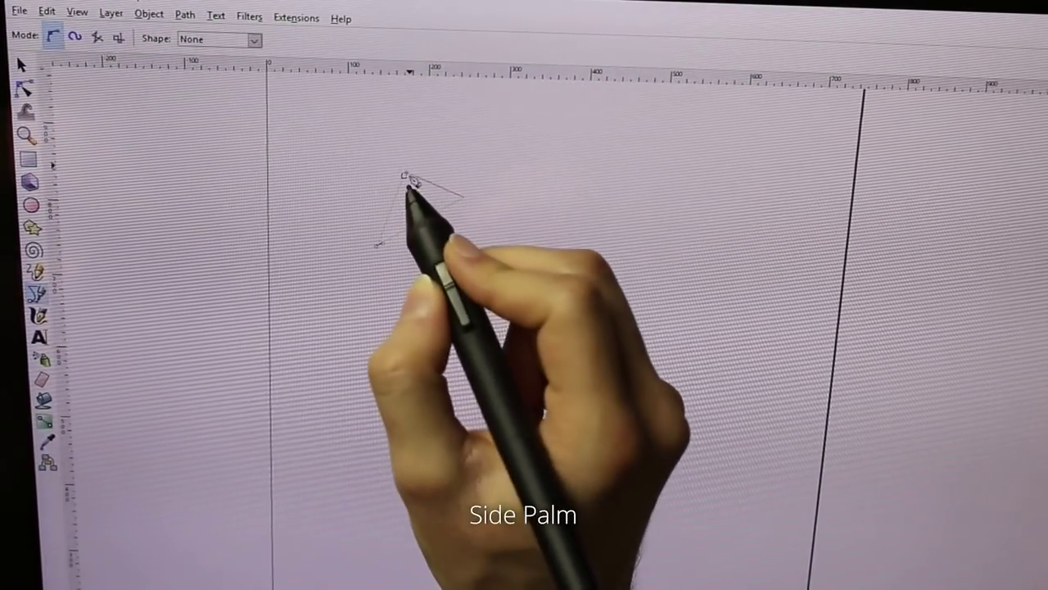
- Close the first triangle and draw a second triangle to its right with the Bezier pen
{"action": "left_click", "coordinate": [404, 176]}
{"action": "left_click", "coordinate": [505, 176]}
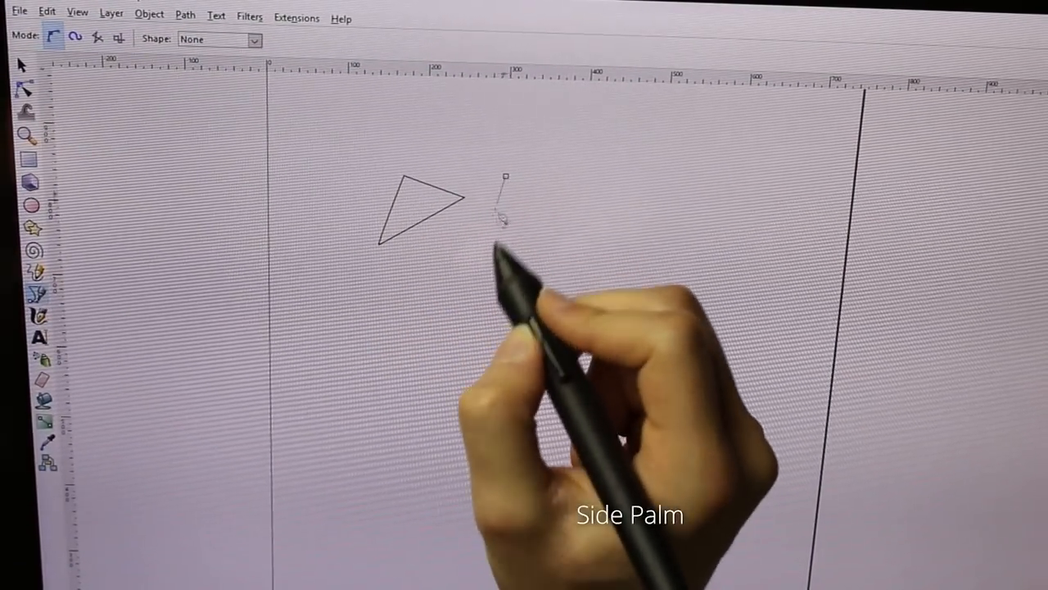
{"action": "left_click", "coordinate": [491, 233]}
{"action": "left_click", "coordinate": [569, 201]}
{"action": "left_click", "coordinate": [506, 177]}
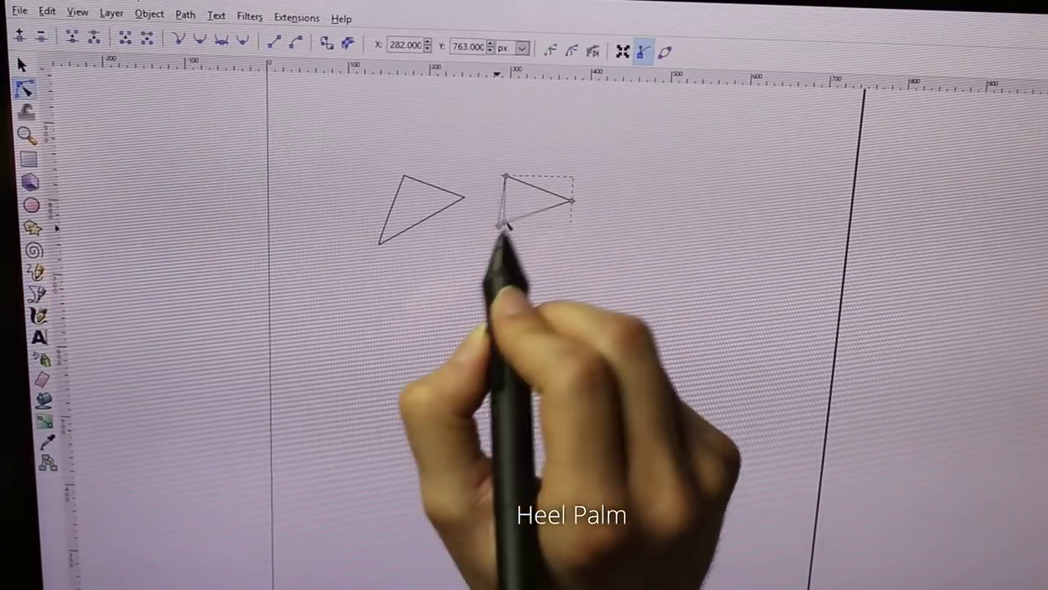
- Nudge the second triangle's bottom-left corner and move the left triangle up and left
{"action": "left_click_drag", "start_coordinate": [491, 234], "coordinate": [479, 235]}
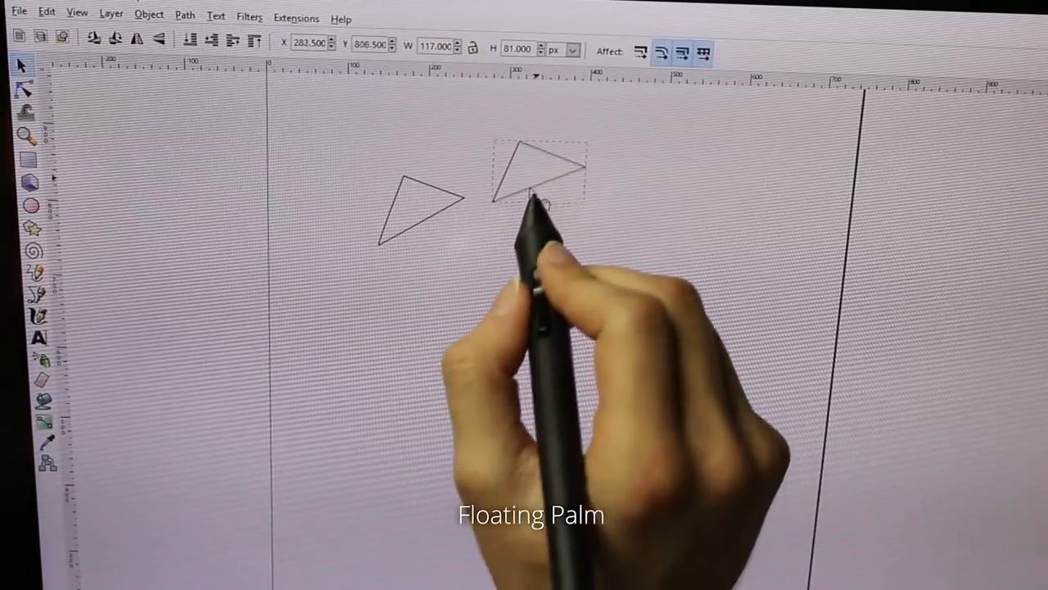
{"action": "left_click_drag", "start_coordinate": [438, 232], "coordinate": [402, 178]}
{"action": "key", "text": "b"}
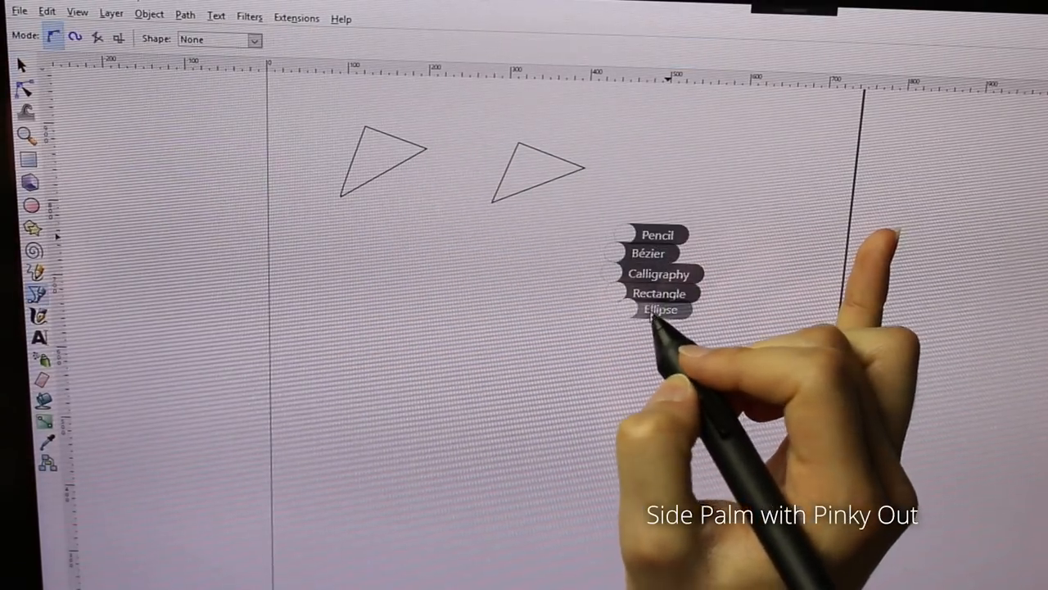
- Draw a circle below the right triangle, fill it green, and start text to its right
{"action": "left_click", "coordinate": [661, 309]}
{"action": "left_click_drag", "start_coordinate": [410, 238], "coordinate": [463, 285]}
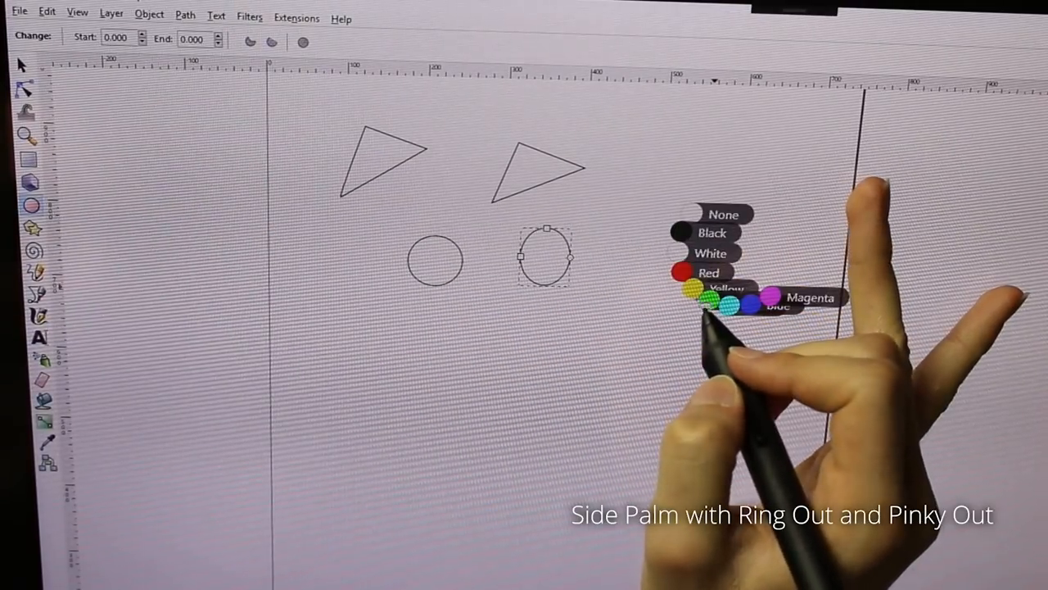
{"action": "left_click", "coordinate": [712, 305]}
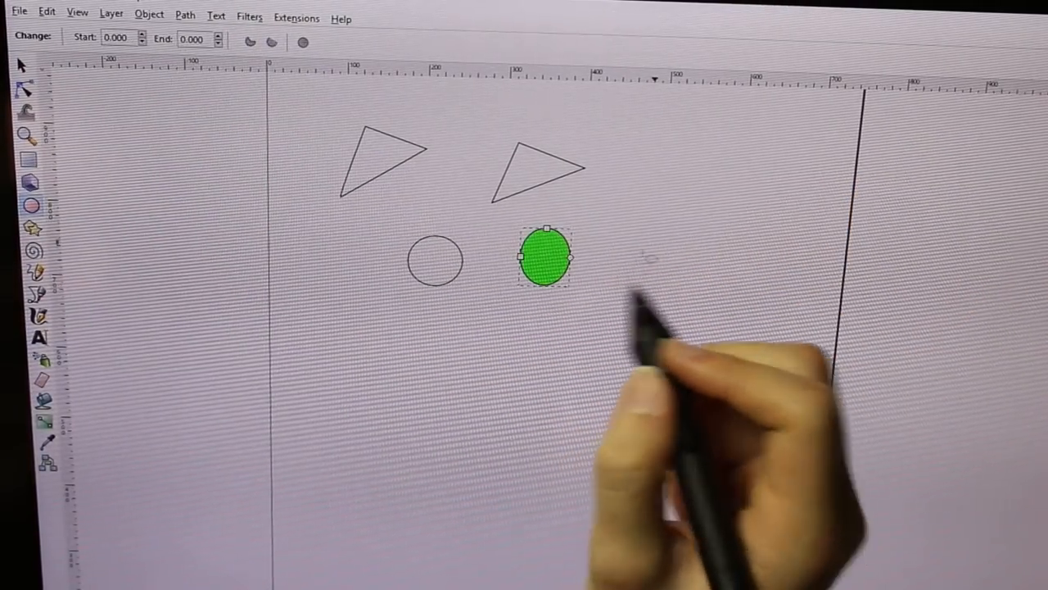
{"action": "key", "text": "t"}
{"action": "left_click", "coordinate": [647, 274]}
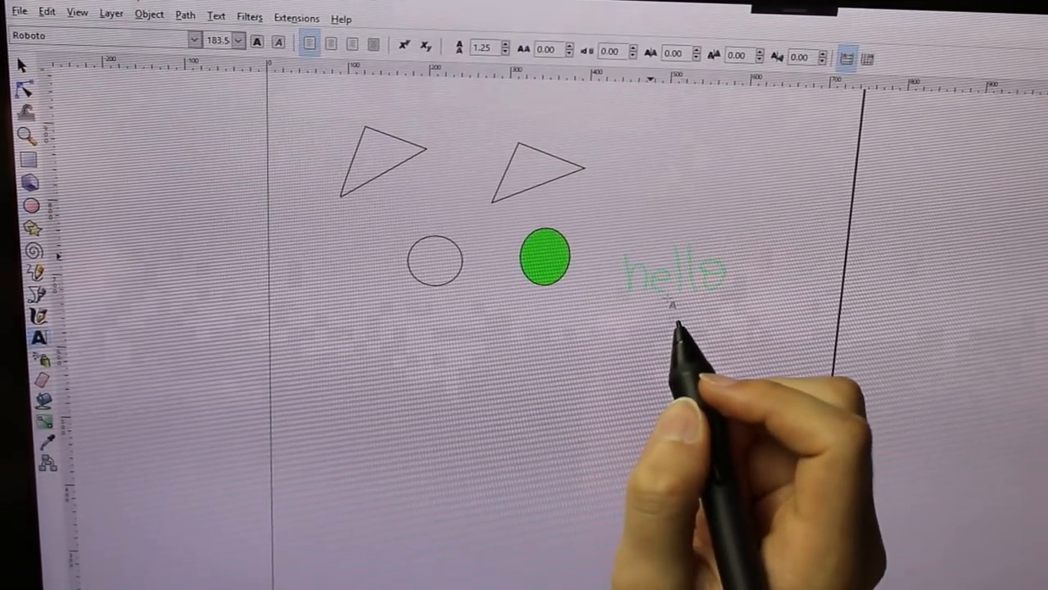
{"action": "type", "text": "hello"}
- Select the hello text and colour it red from the colour menu
{"action": "key", "text": "Escape"}
{"action": "left_click", "coordinate": [713, 234]}
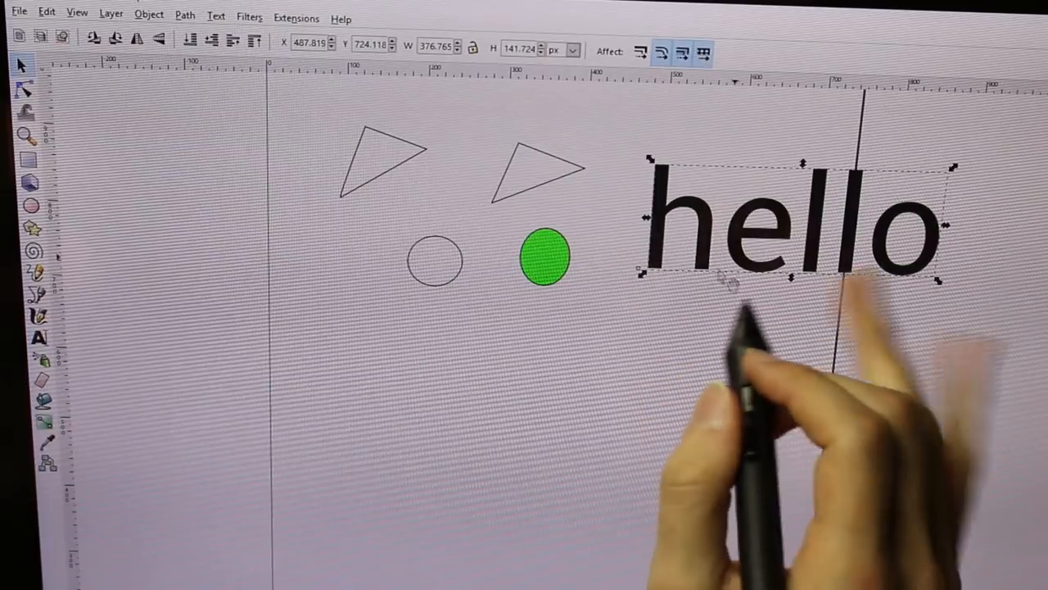
{"action": "right_click", "coordinate": [747, 309]}
{"action": "left_click", "coordinate": [719, 344]}
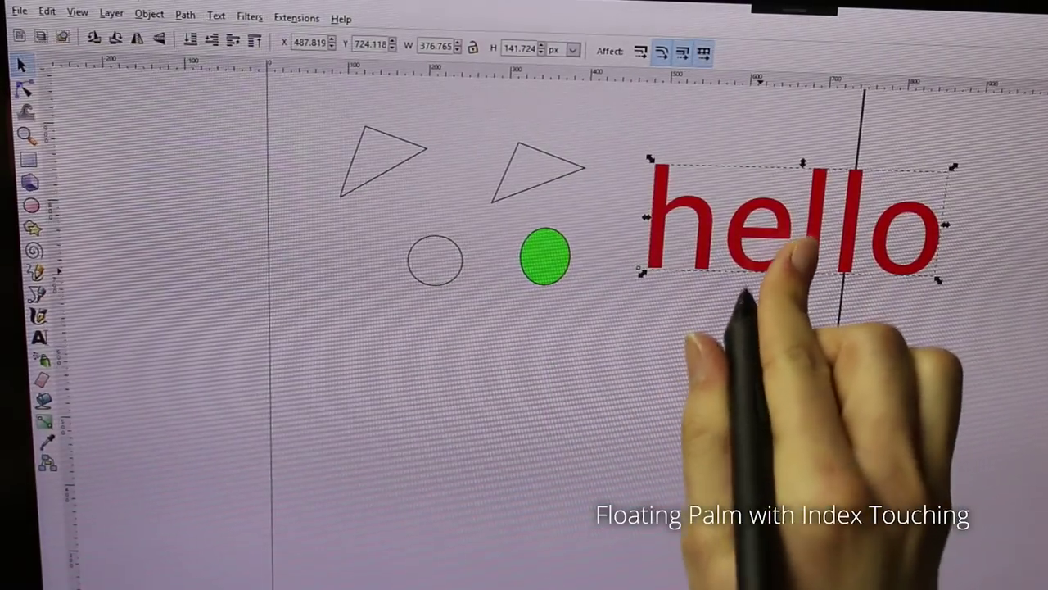
- Place copies of the red hello lower on the page and select the middle copy
{"action": "left_click_drag", "start_coordinate": [750, 242], "coordinate": [741, 287]}
{"action": "mouse_move", "coordinate": [745, 246]}
{"action": "left_mouse_down"}
{"action": "mouse_move", "coordinate": [446, 385]}
{"action": "mouse_move", "coordinate": [467, 426]}
{"action": "left_mouse_up"}
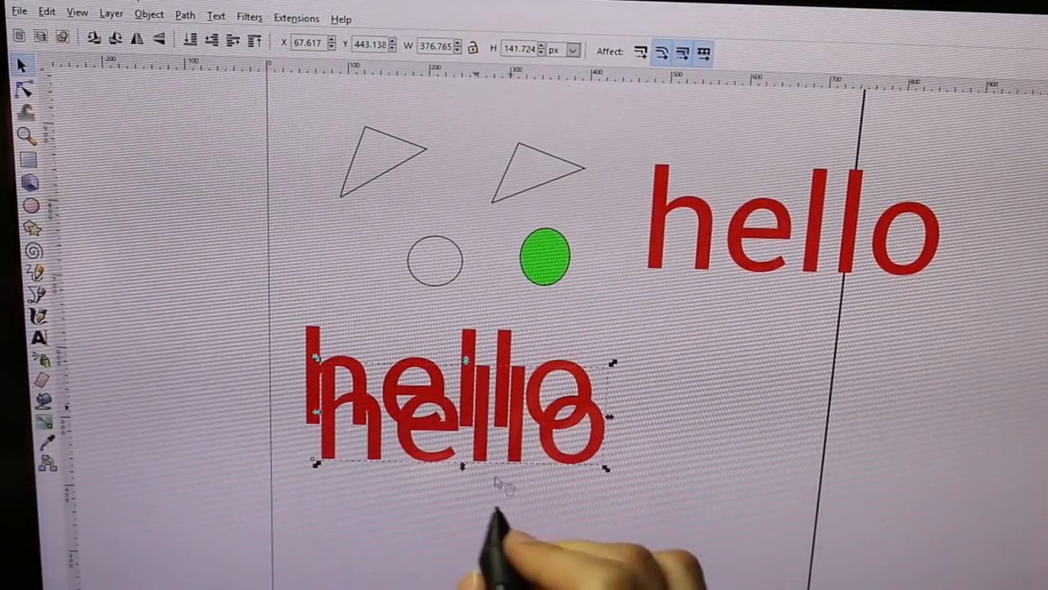
{"action": "left_click", "coordinate": [585, 379]}
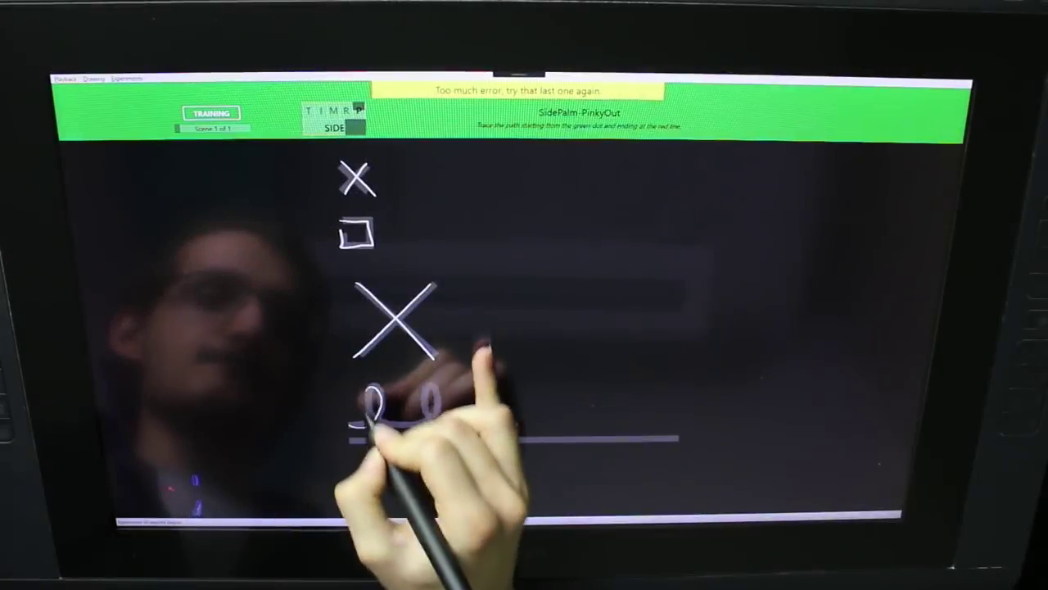
- Trace the cursive loop path, then the horizontal and vertical straight lines of the next task
{"action": "left_click_drag", "start_coordinate": [352, 426], "coordinate": [512, 425]}
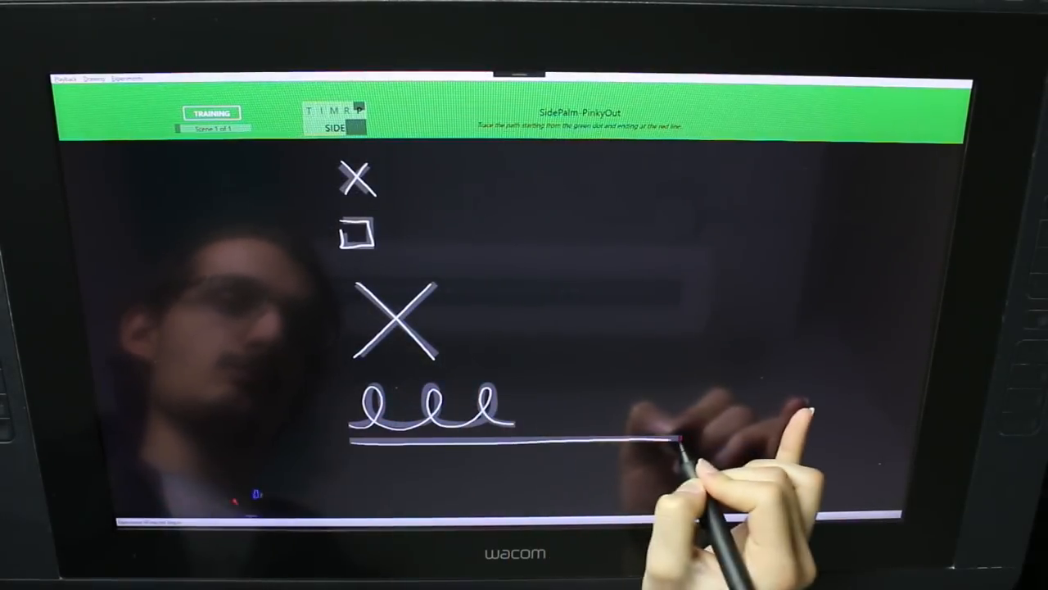
{"action": "left_click_drag", "start_coordinate": [573, 442], "coordinate": [680, 443]}
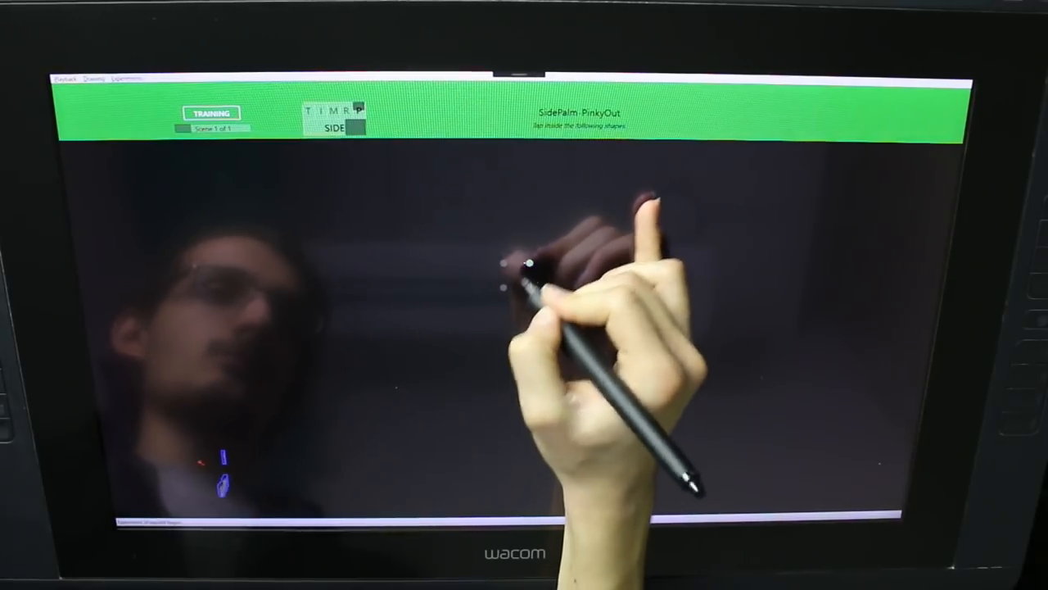
{"action": "left_click", "coordinate": [528, 264]}
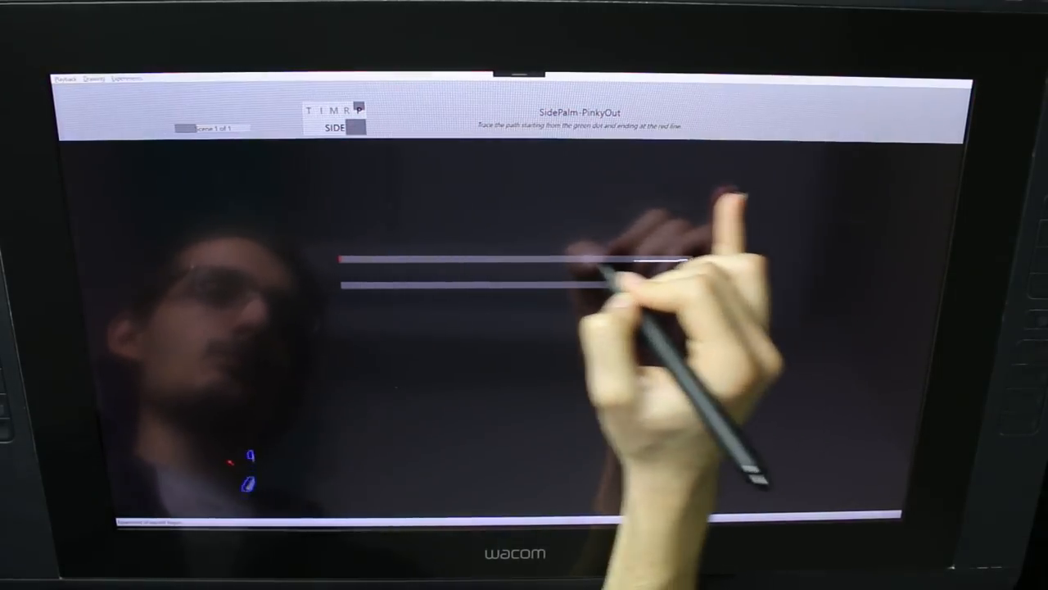
{"action": "mouse_move", "coordinate": [692, 260]}
{"action": "left_mouse_down"}
{"action": "mouse_move", "coordinate": [344, 260]}
{"action": "mouse_move", "coordinate": [692, 285]}
{"action": "left_mouse_up"}
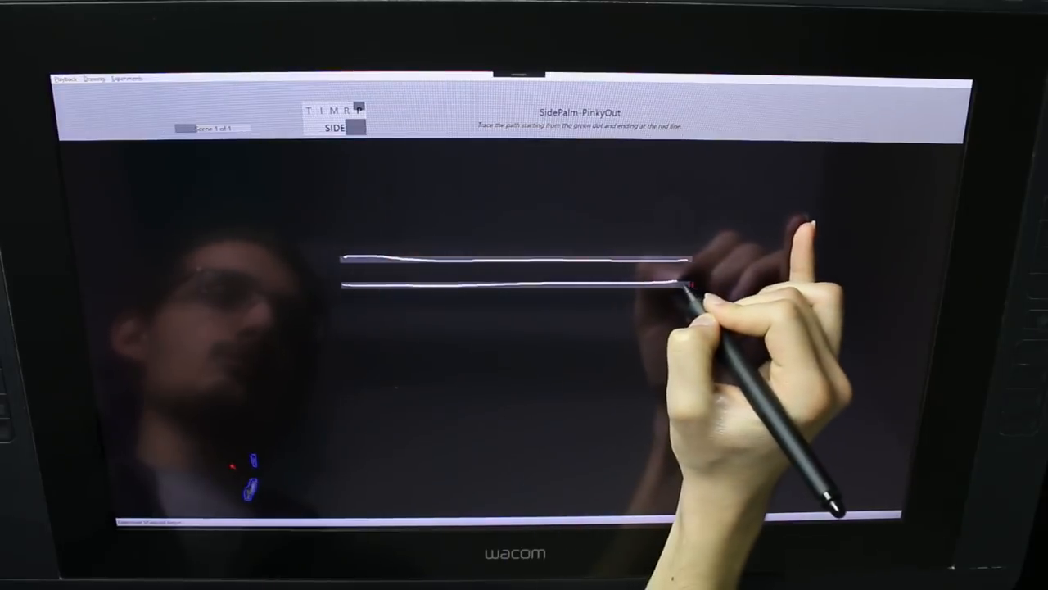
{"action": "left_click_drag", "start_coordinate": [498, 347], "coordinate": [499, 207]}
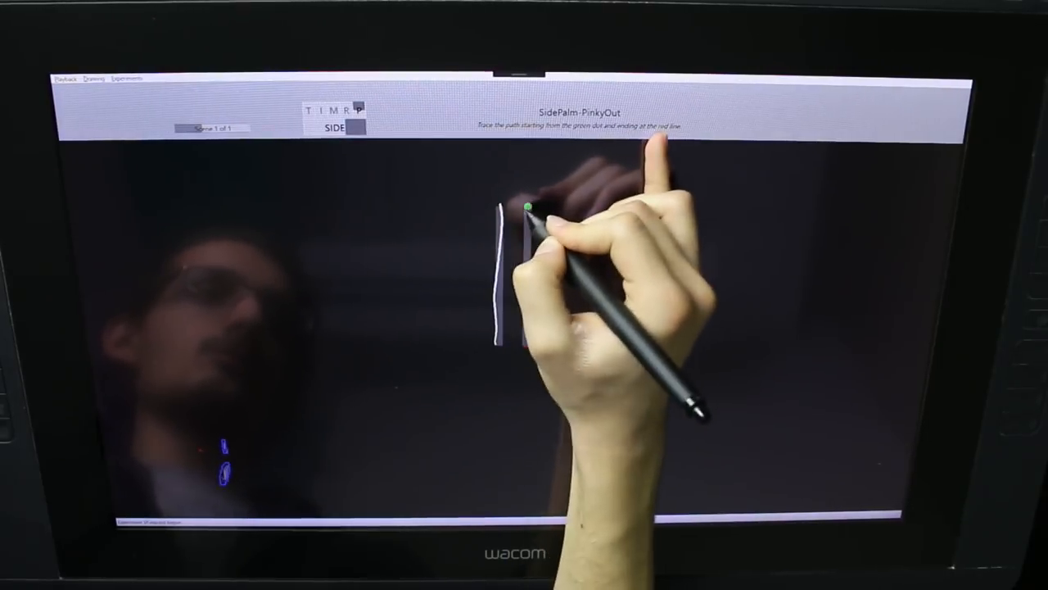
- Tap the three dot targets, then trace both brackets into closed squares
{"action": "left_click", "coordinate": [344, 276]}
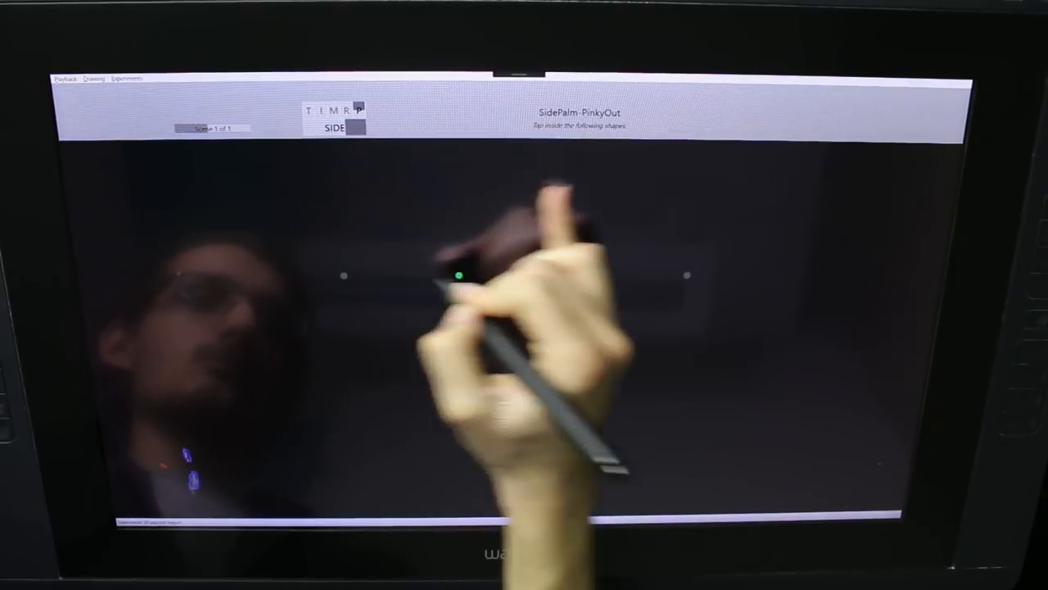
{"action": "left_click", "coordinate": [574, 276]}
{"action": "left_click", "coordinate": [688, 276]}
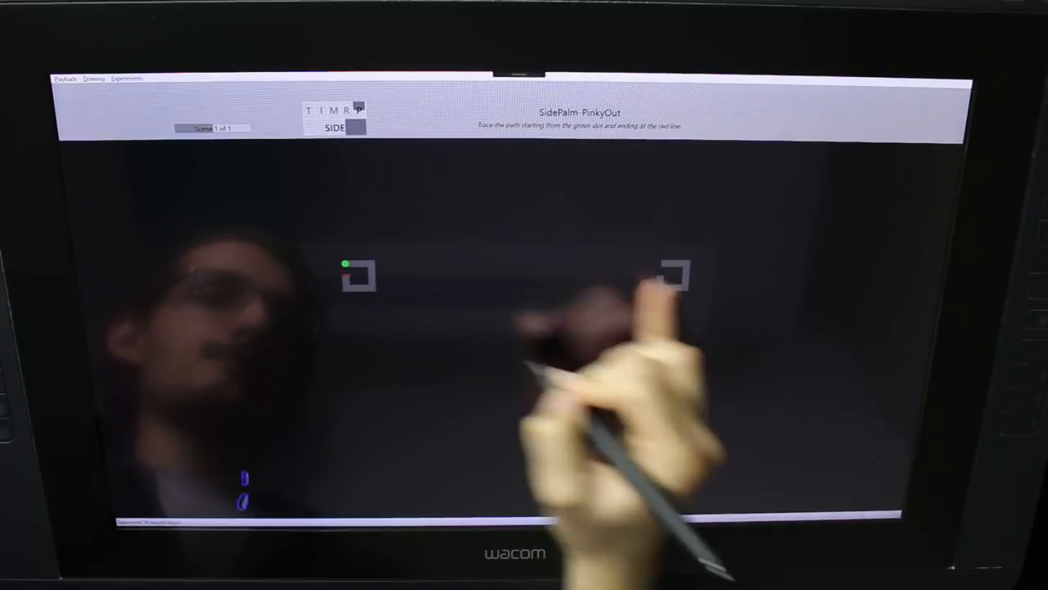
{"action": "left_click_drag", "start_coordinate": [346, 264], "coordinate": [375, 263]}
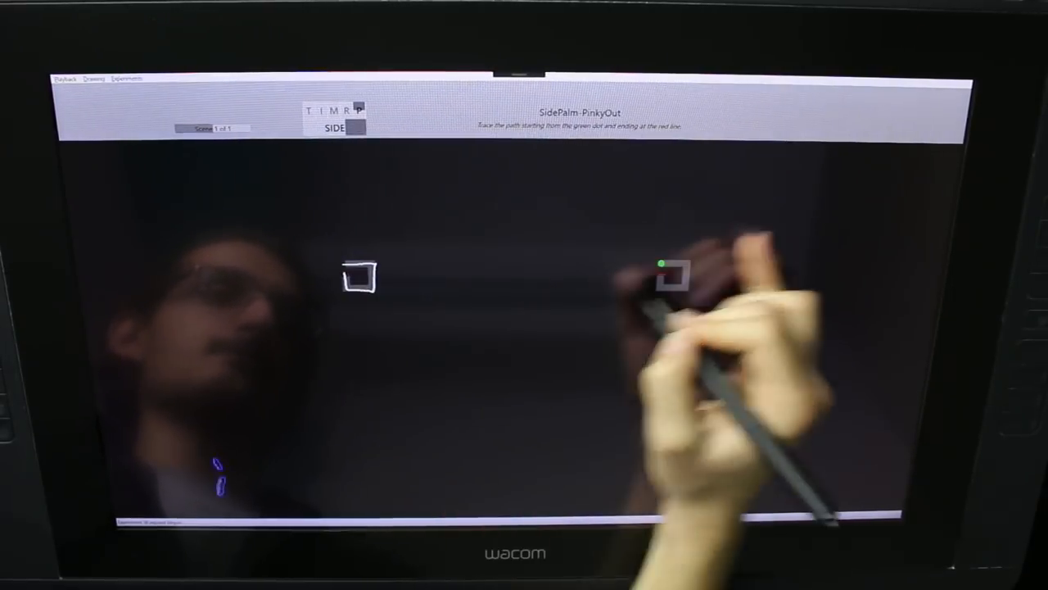
{"action": "left_click_drag", "start_coordinate": [662, 264], "coordinate": [688, 263]}
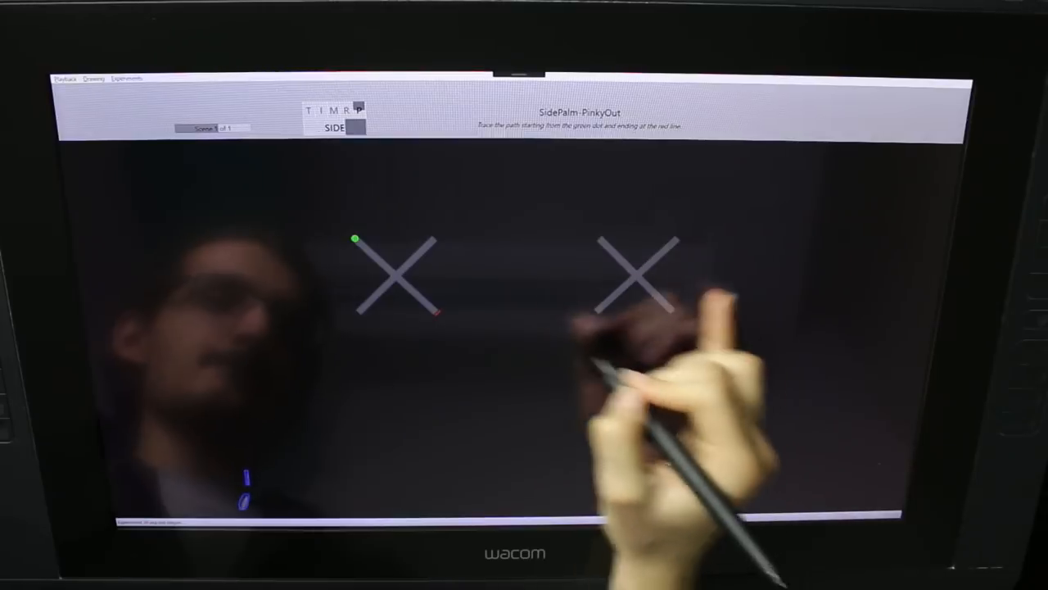
- Trace the left and right X shapes with two strokes each
{"action": "left_click_drag", "start_coordinate": [354, 239], "coordinate": [438, 315]}
{"action": "left_click_drag", "start_coordinate": [434, 239], "coordinate": [354, 315]}
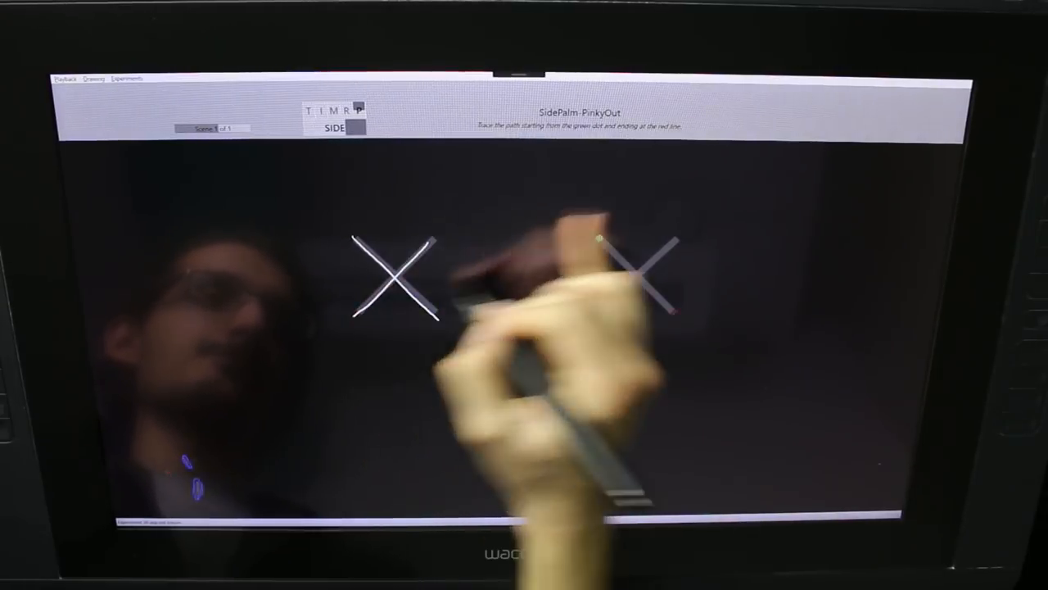
{"action": "left_click_drag", "start_coordinate": [600, 238], "coordinate": [684, 315]}
{"action": "left_click_drag", "start_coordinate": [679, 239], "coordinate": [601, 315]}
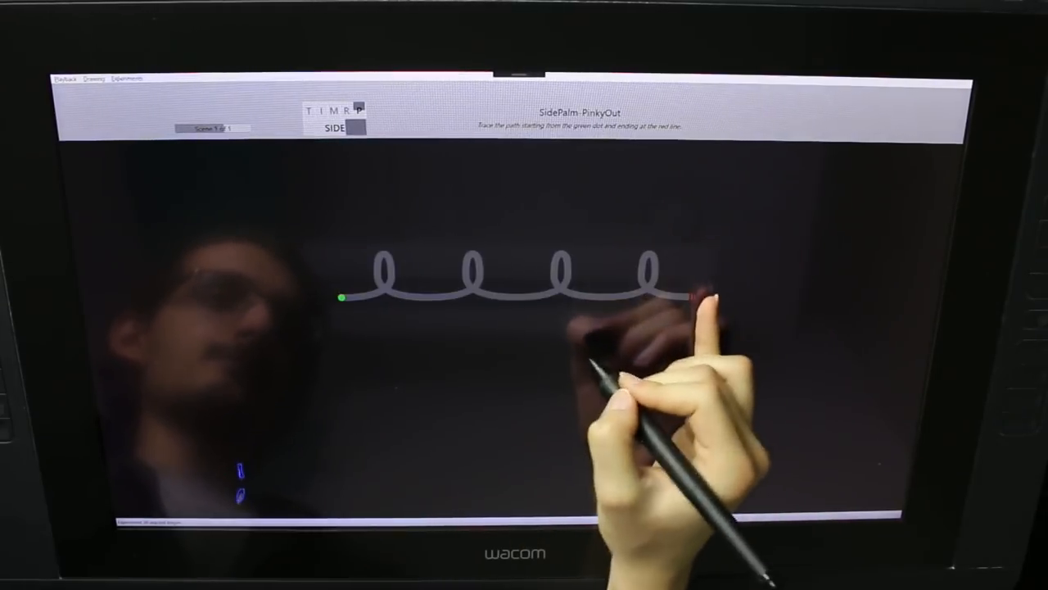
- Trace the looped path and the small X marks, then tap inside the left square of dots
{"action": "left_click_drag", "start_coordinate": [340, 296], "coordinate": [692, 295]}
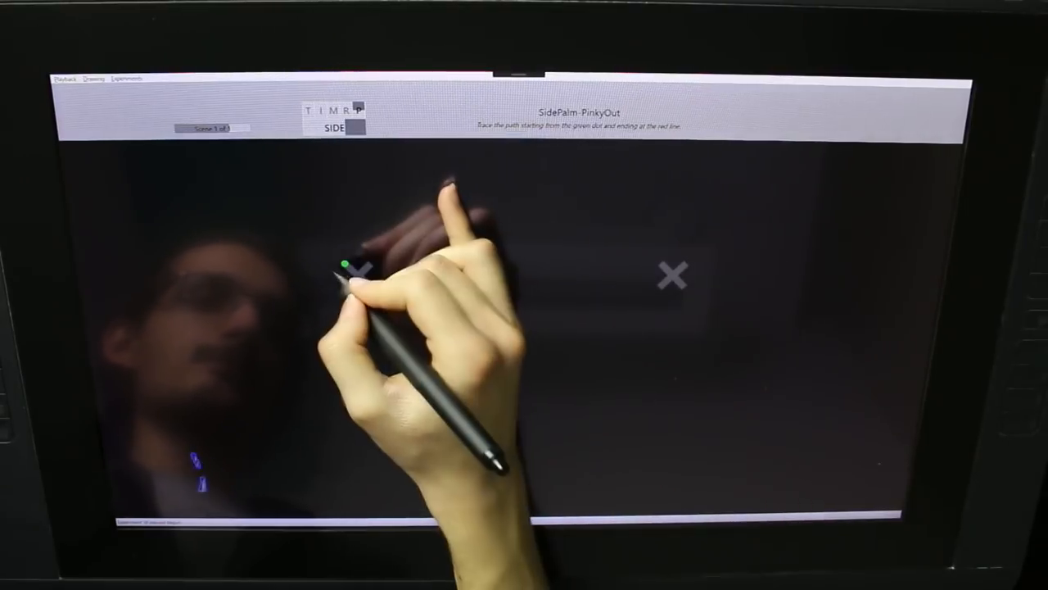
{"action": "left_click_drag", "start_coordinate": [344, 262], "coordinate": [373, 290]}
{"action": "left_click_drag", "start_coordinate": [373, 262], "coordinate": [343, 291]}
{"action": "mouse_move", "coordinate": [659, 262]}
{"action": "left_mouse_down"}
{"action": "mouse_move", "coordinate": [688, 290]}
{"action": "mouse_move", "coordinate": [659, 291]}
{"action": "left_mouse_up"}
{"action": "left_click", "coordinate": [345, 263]}
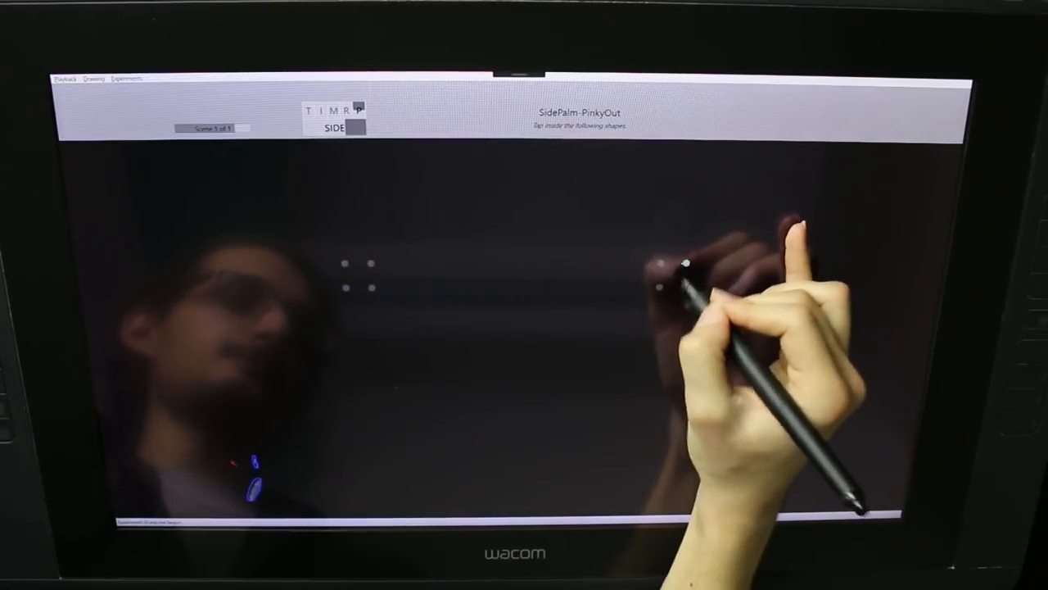
- Tap the right dot square, handwrite 'important' on the line and submit it with Done
{"action": "left_click", "coordinate": [672, 274]}
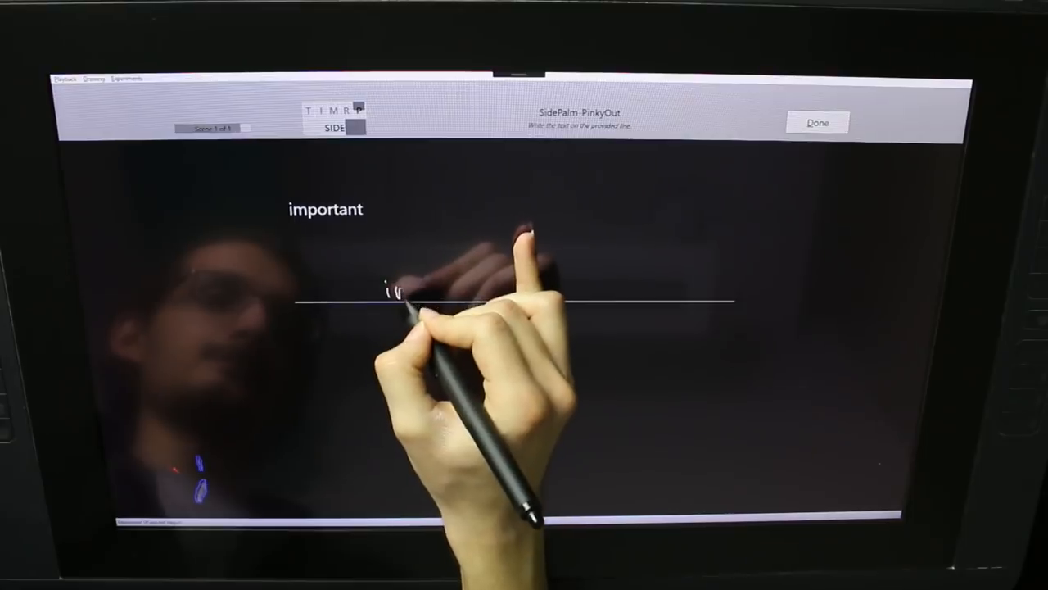
{"action": "left_click_drag", "start_coordinate": [405, 294], "coordinate": [424, 302]}
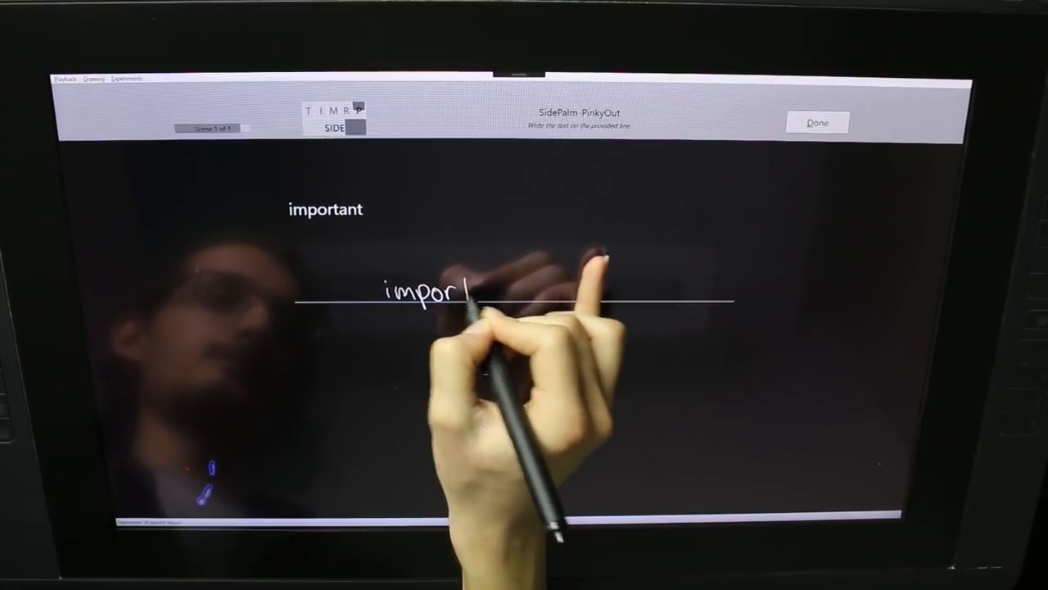
{"action": "left_click_drag", "start_coordinate": [487, 293], "coordinate": [516, 291]}
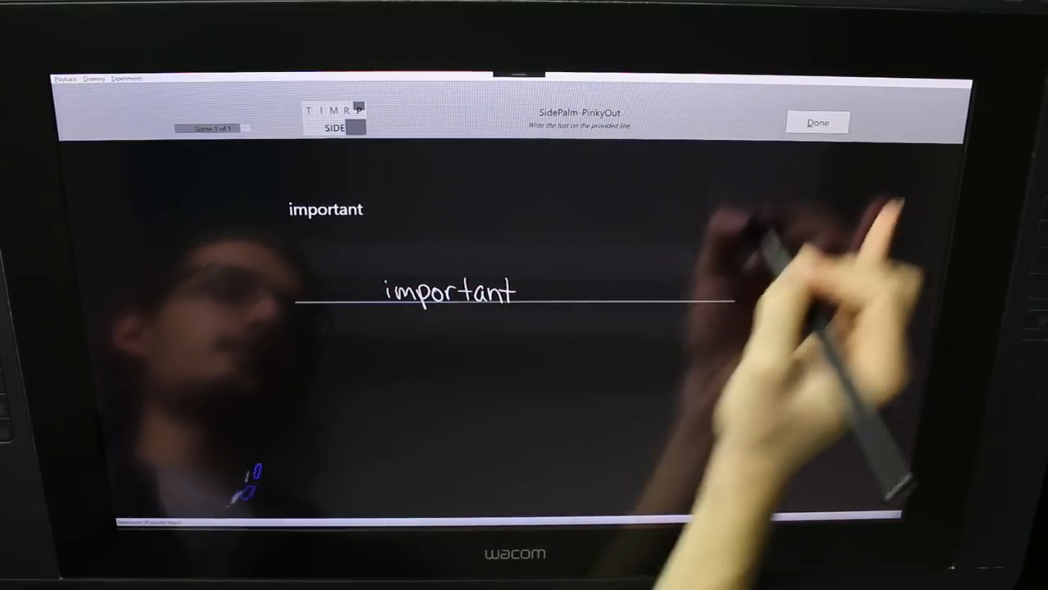
{"action": "left_click", "coordinate": [818, 123]}
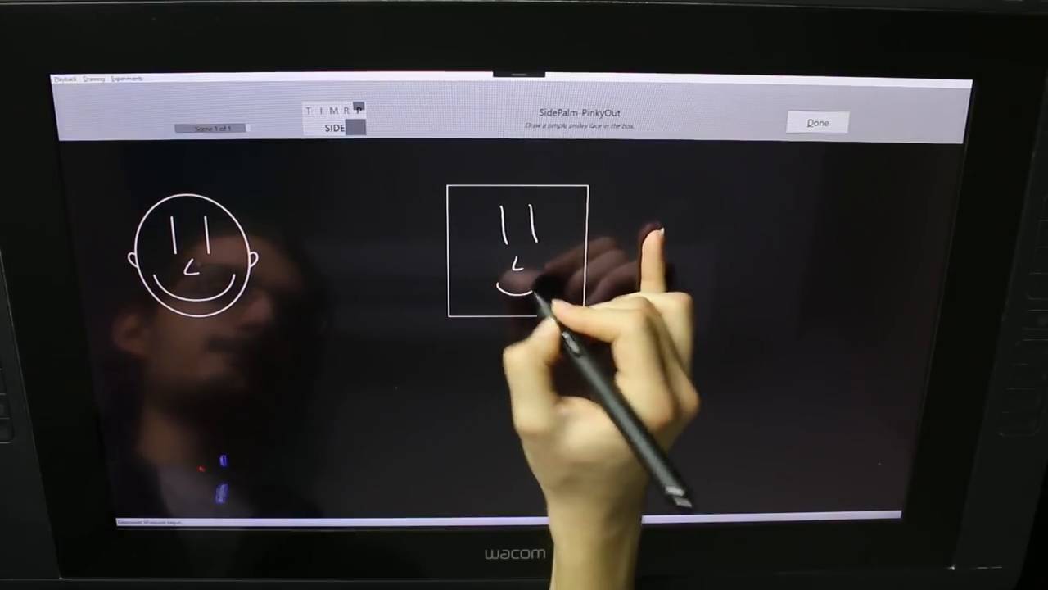
- Draw a smiley face with outline and ears, submit it, and set Comfort/Control to 5.0
{"action": "left_click_drag", "start_coordinate": [516, 190], "coordinate": [518, 191]}
{"action": "left_click_drag", "start_coordinate": [455, 245], "coordinate": [455, 260]}
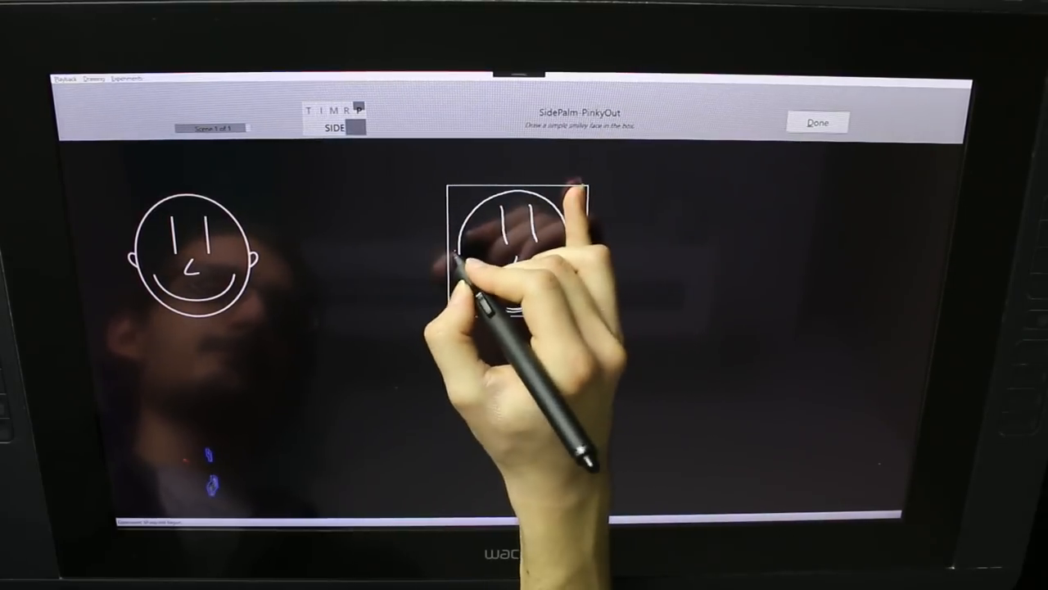
{"action": "left_click_drag", "start_coordinate": [577, 240], "coordinate": [576, 256]}
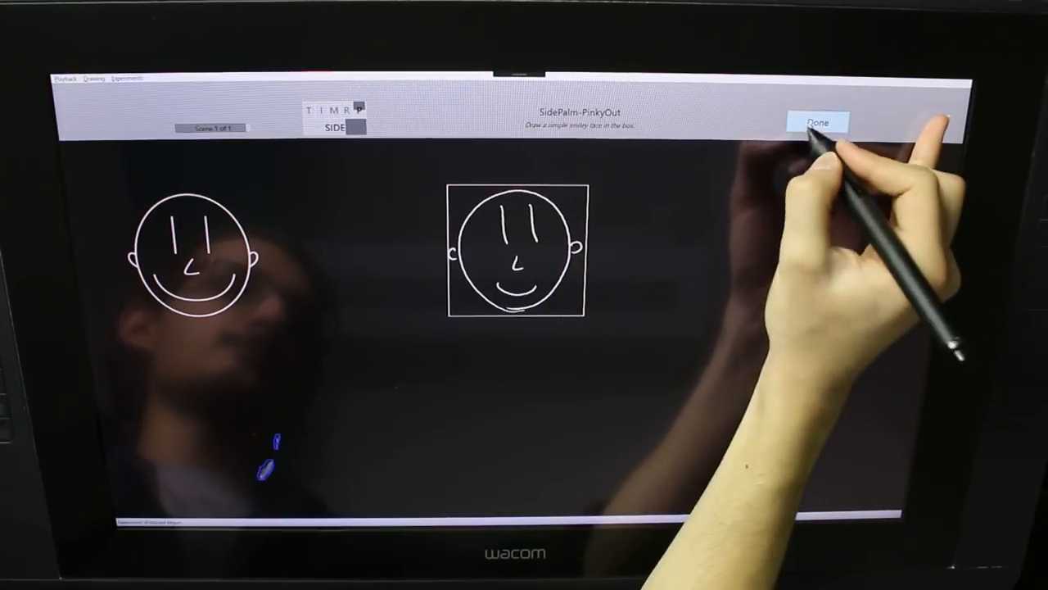
{"action": "left_click", "coordinate": [817, 123]}
{"action": "left_click_drag", "start_coordinate": [538, 308], "coordinate": [618, 305]}
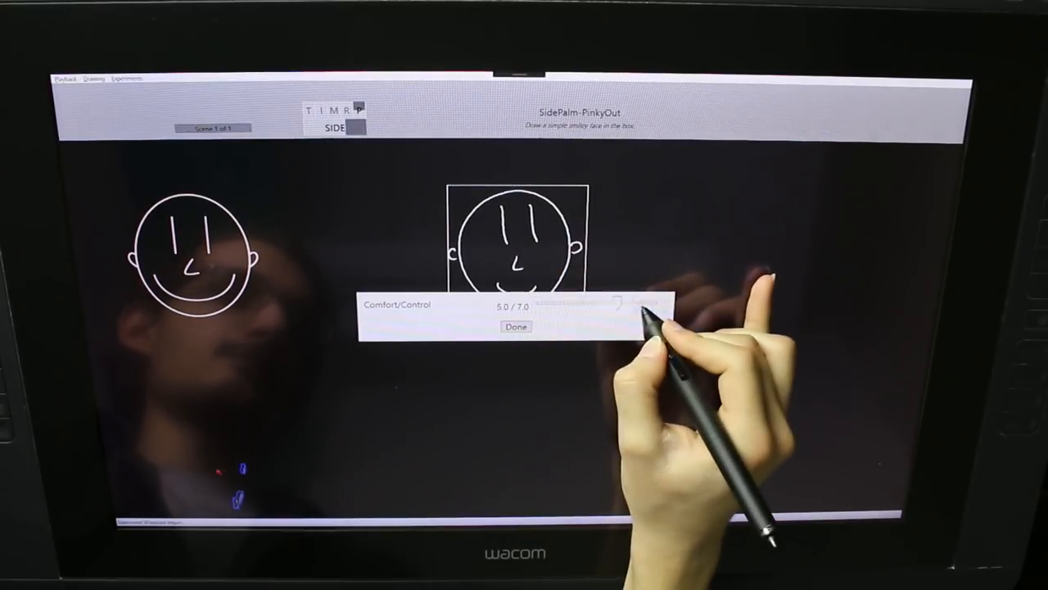